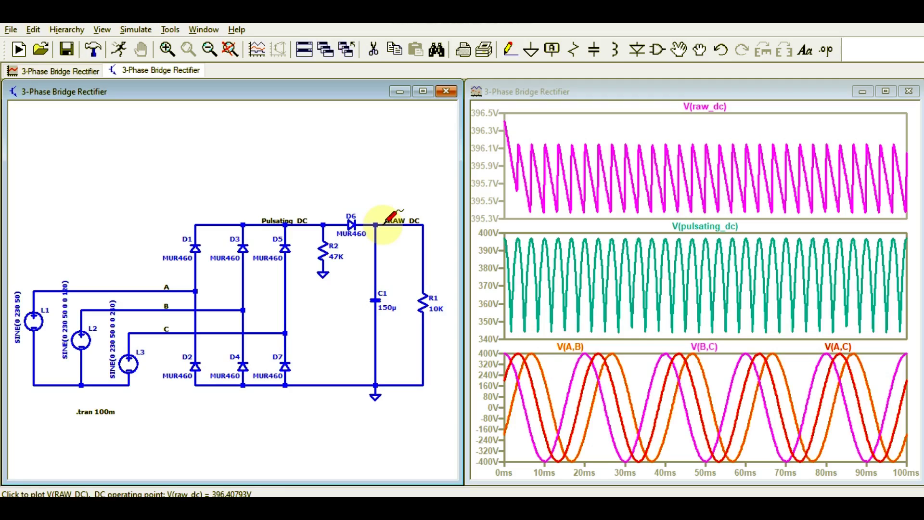
# Close the waveform plot and maximize the 3-Phase Bridge Rectifier schematic, enlarging the circuit to fill the window
pyautogui.click(905, 96)
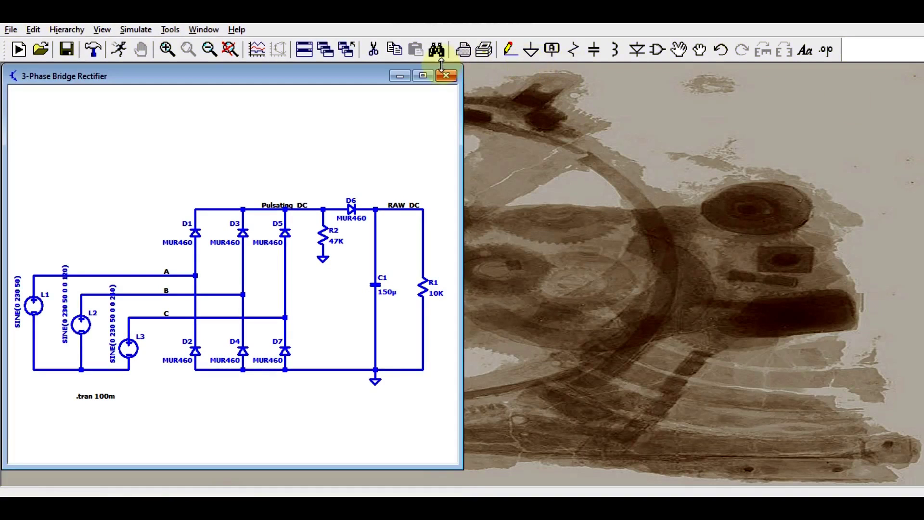
pyautogui.click(423, 76)
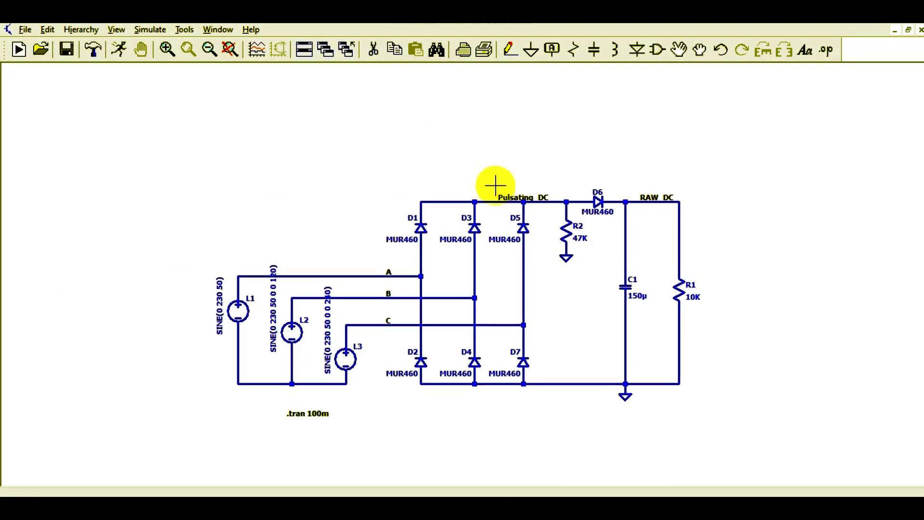
pyautogui.moveTo(480, 171); pyautogui.dragTo(453, 116)
pyautogui.scroll(2, 459, 146)
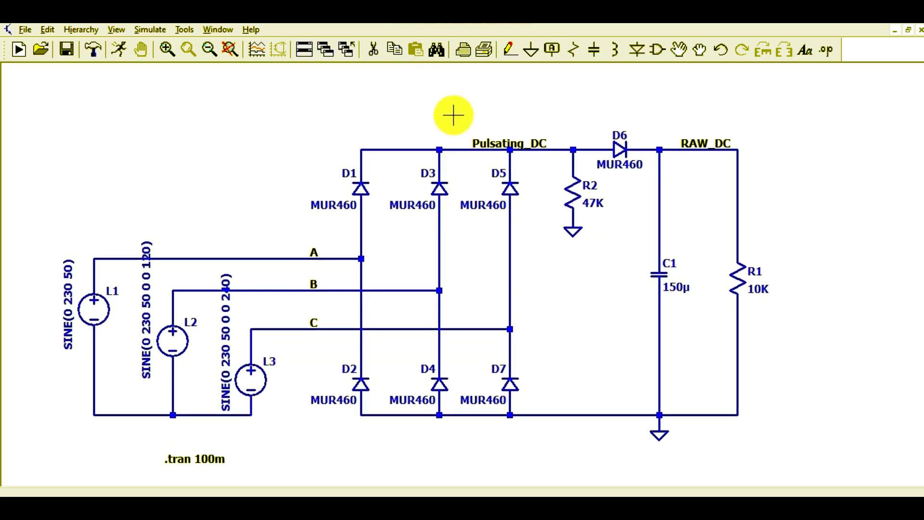
pyautogui.scroll(1, 454, 115)
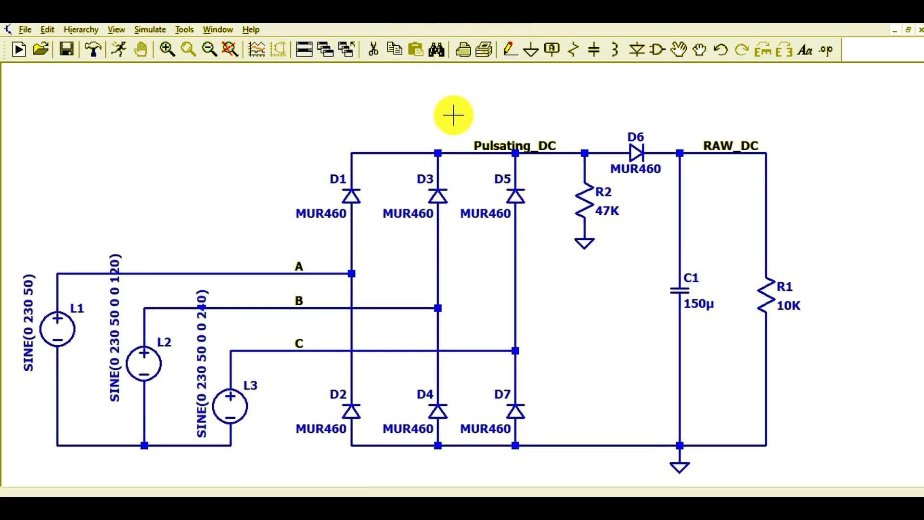
pyautogui.moveTo(454, 115); pyautogui.dragTo(470, 70)
pyautogui.scroll(1, 470, 72)
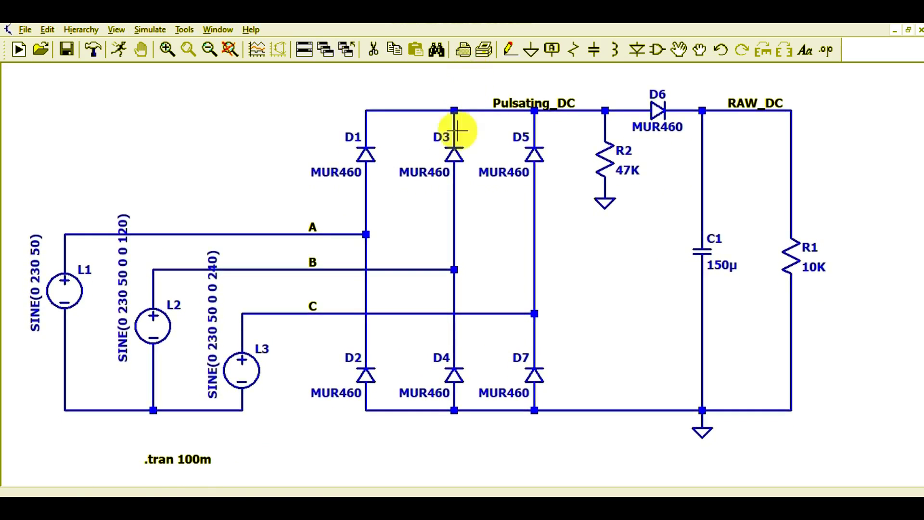
pyautogui.moveTo(268, 150); pyautogui.dragTo(277, 144)
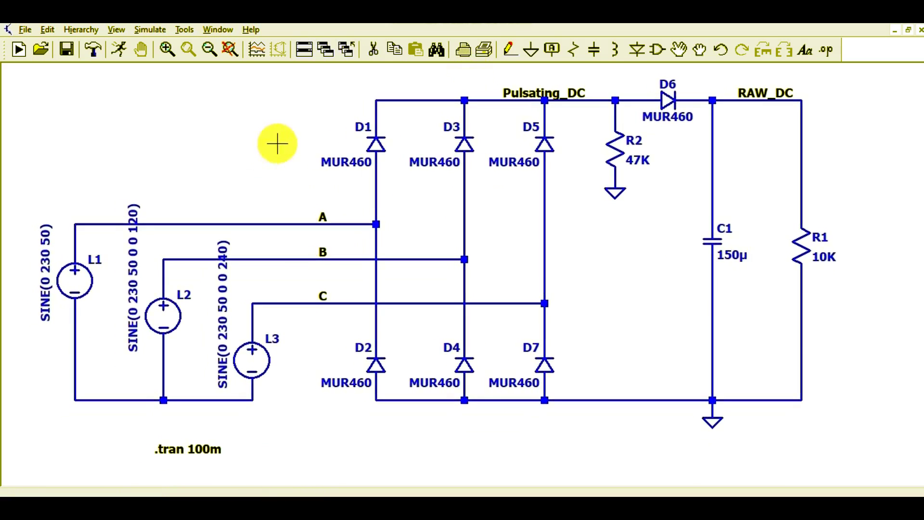
pyautogui.scroll(1, 278, 144)
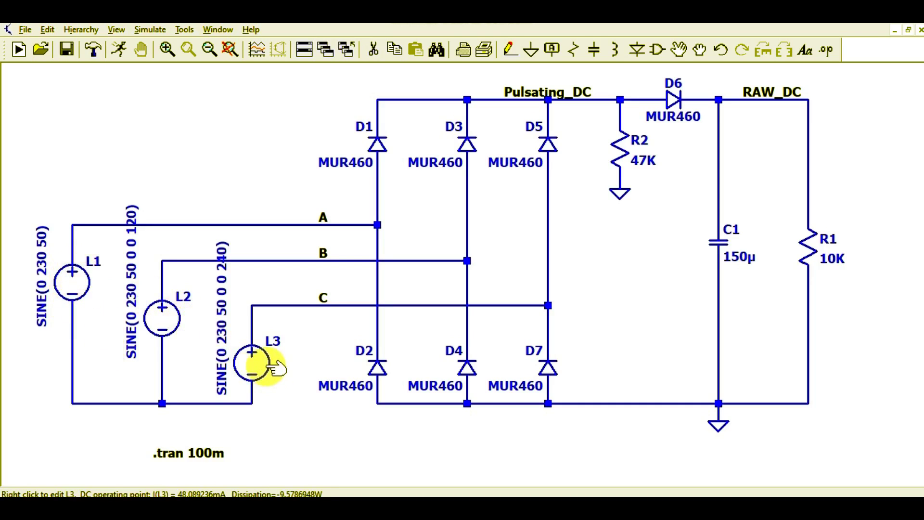
# Set the phase angle (Phi) of sine voltage source L1 to 0 degrees, keeping its amplitude and frequency
pyautogui.rightClick(75, 276)
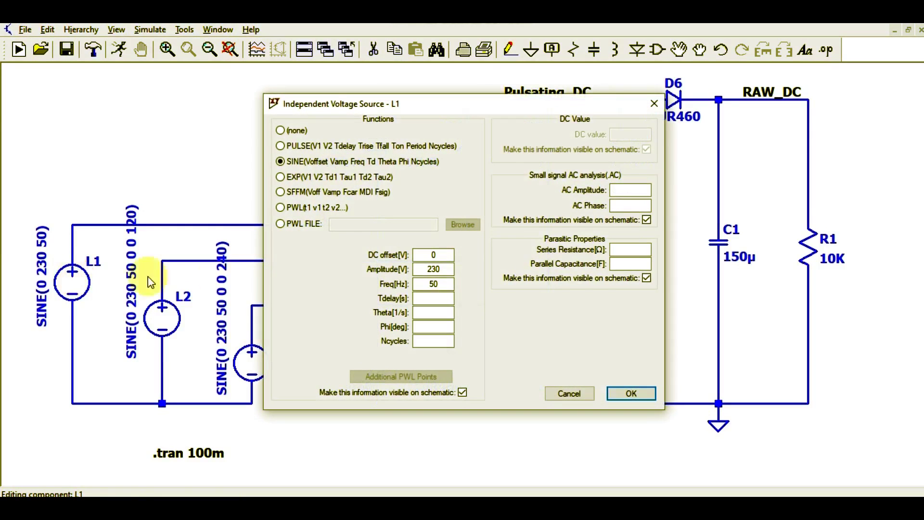
pyautogui.click(418, 269)
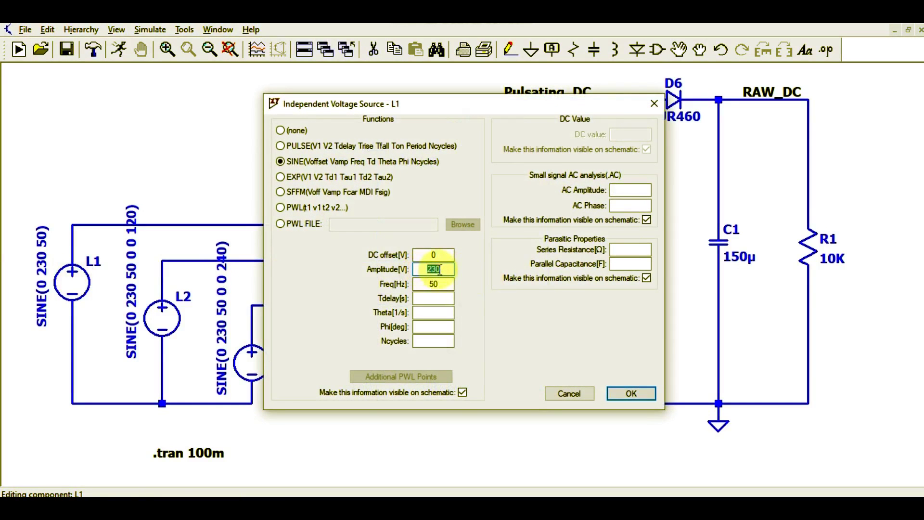
pyautogui.moveTo(430, 285); pyautogui.dragTo(443, 284)
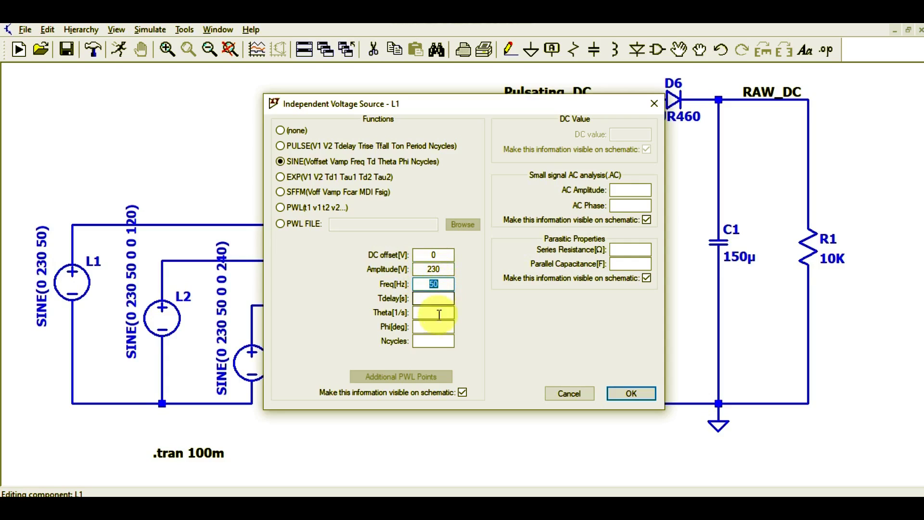
pyautogui.click(433, 327)
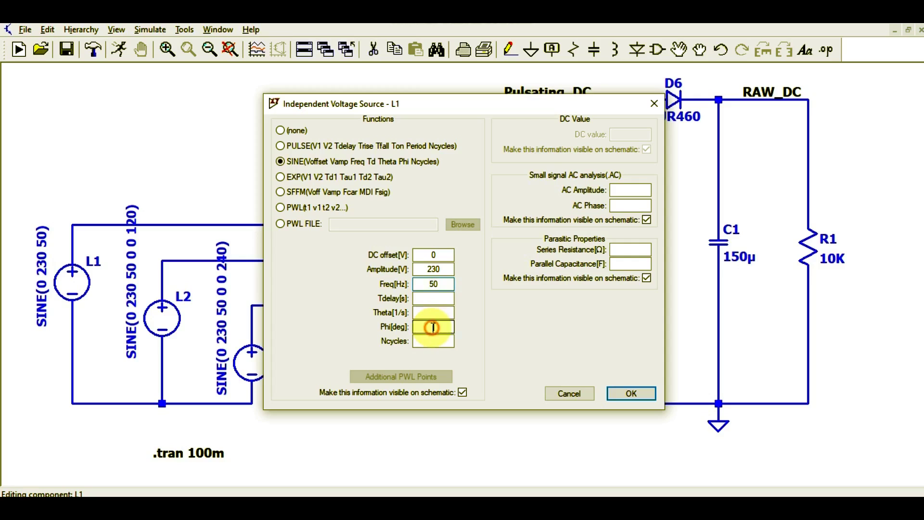
pyautogui.write('0')
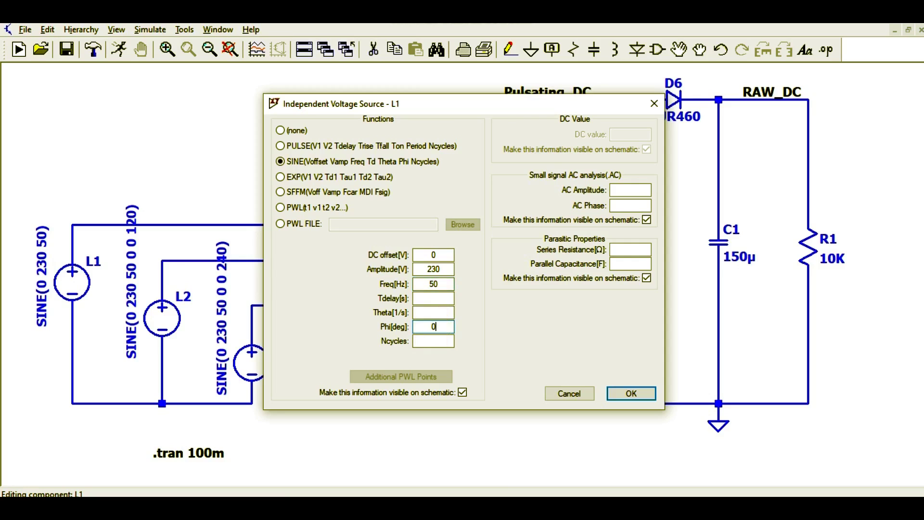
pyautogui.click(626, 393)
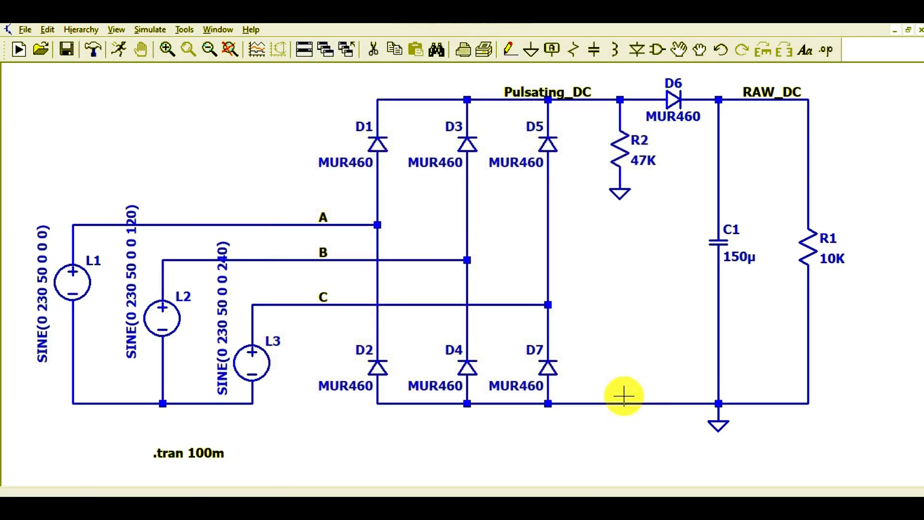
# Review the amplitude, frequency and phase angle settings of sine voltage source L2
pyautogui.rightClick(172, 320)
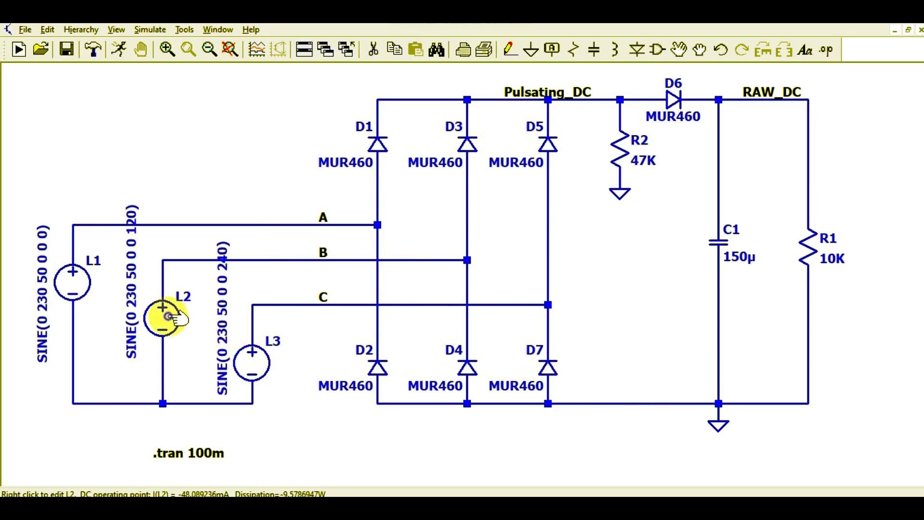
pyautogui.click(426, 269)
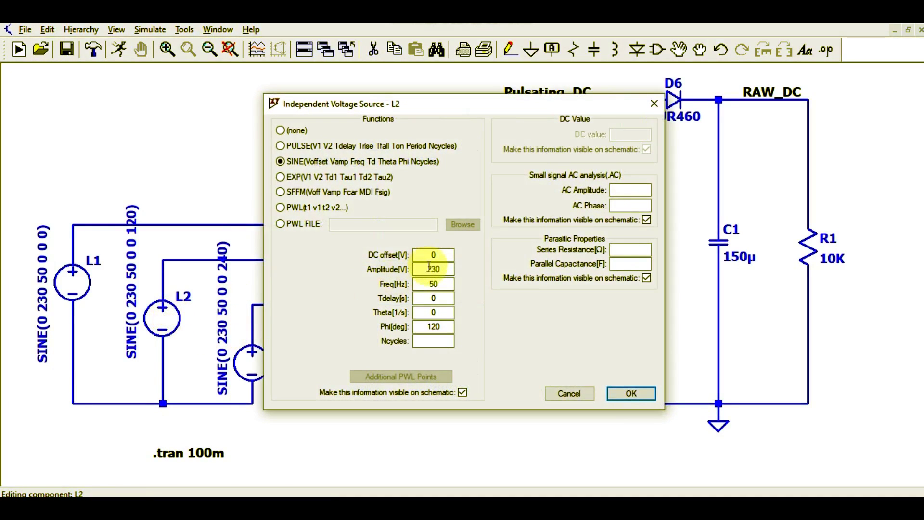
pyautogui.doubleClick(426, 269)
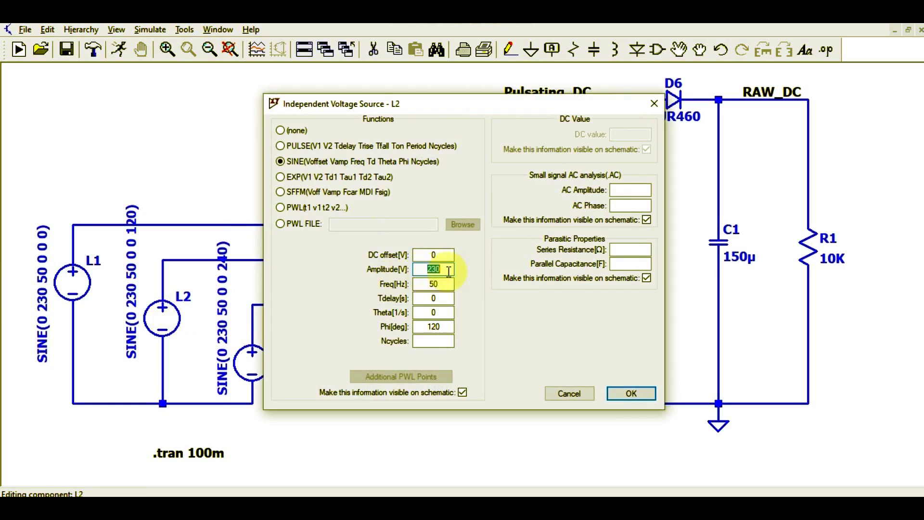
pyautogui.click(423, 287)
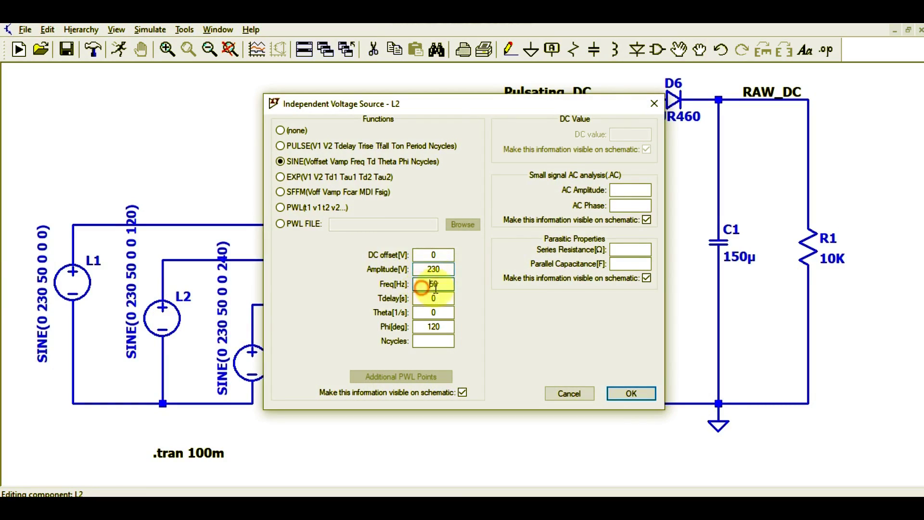
pyautogui.click(434, 330)
pyautogui.moveTo(434, 330); pyautogui.dragTo(442, 331)
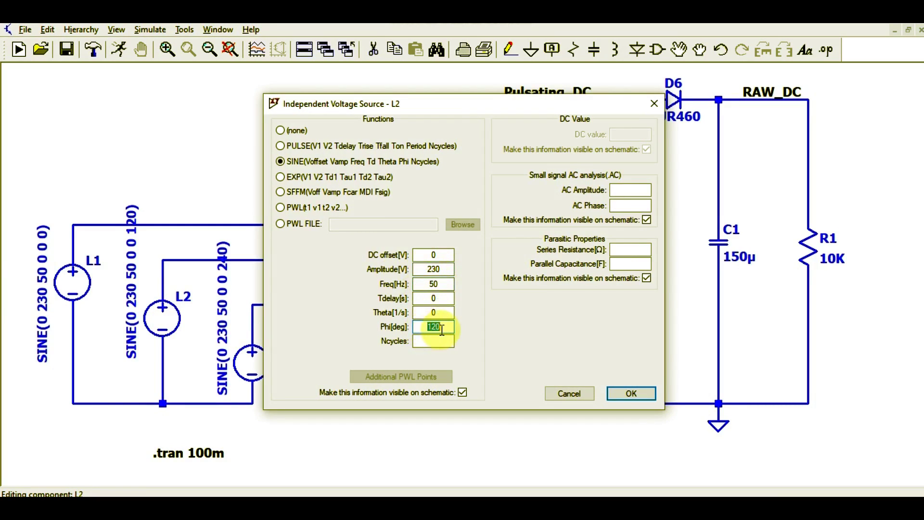
pyautogui.click(646, 392)
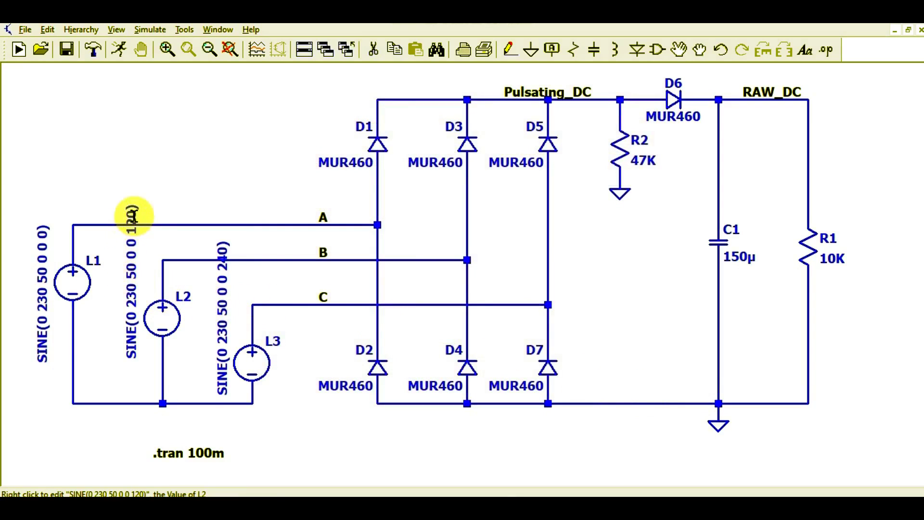
# Review the amplitude, frequency and phase angle settings of sine voltage source L3
pyautogui.rightClick(251, 363)
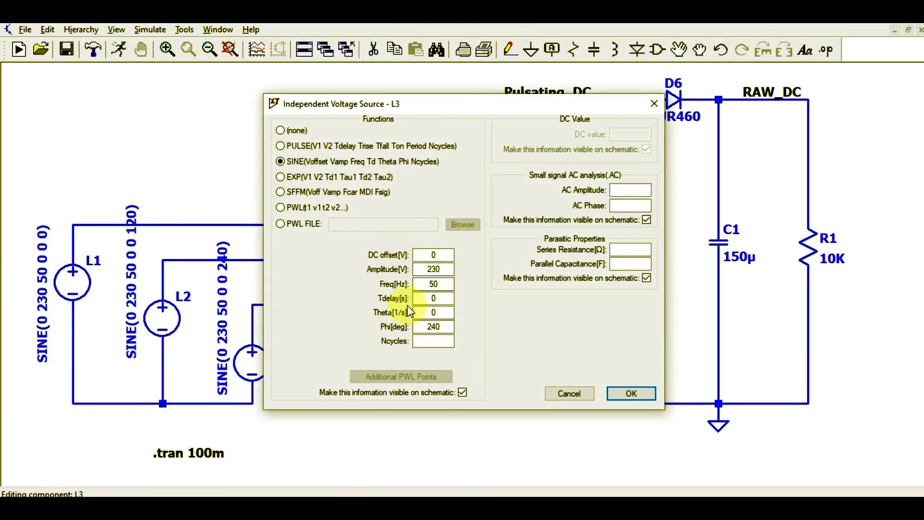
pyautogui.doubleClick(428, 270)
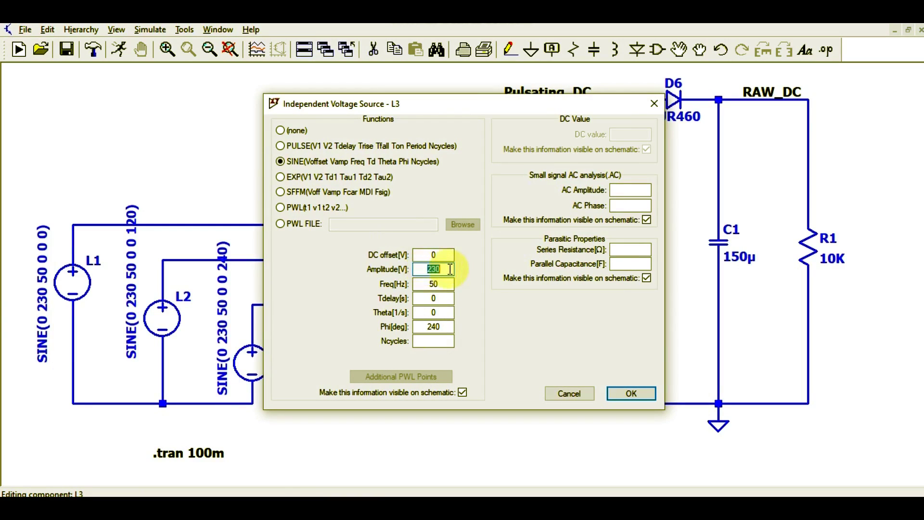
pyautogui.doubleClick(432, 284)
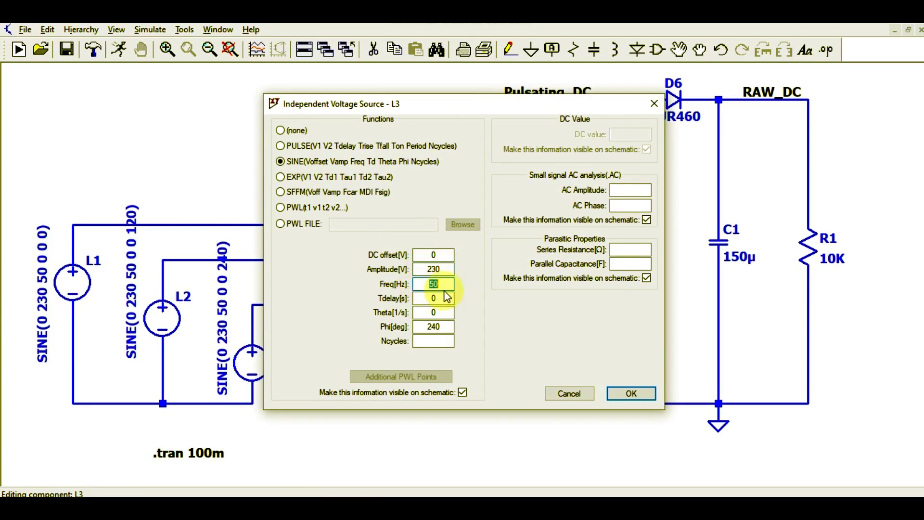
pyautogui.doubleClick(433, 328)
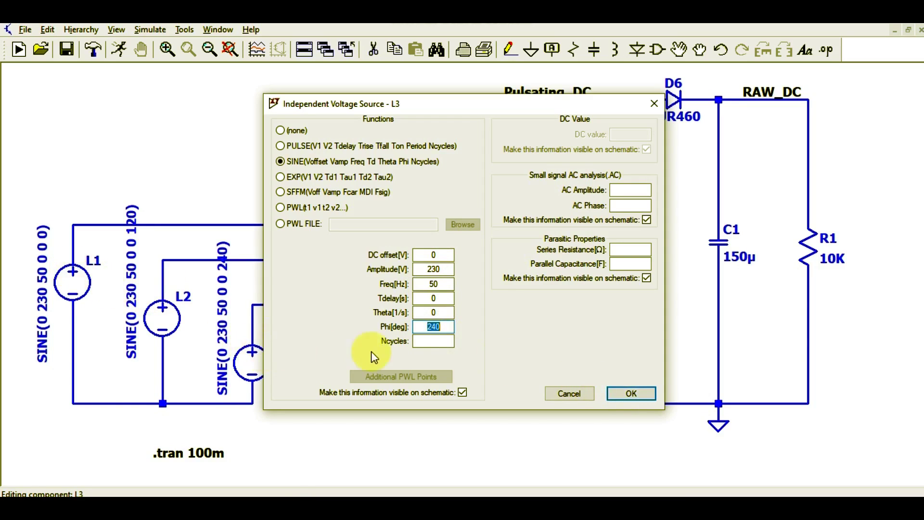
pyautogui.click(631, 394)
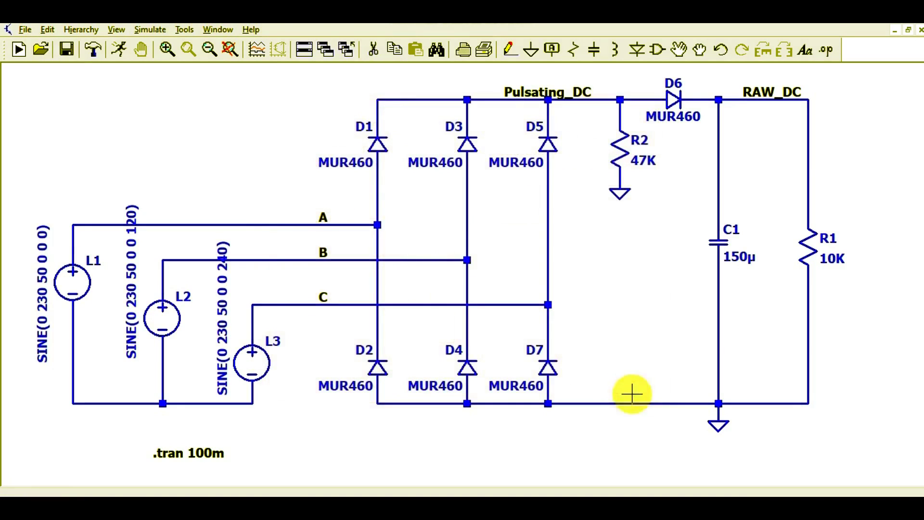
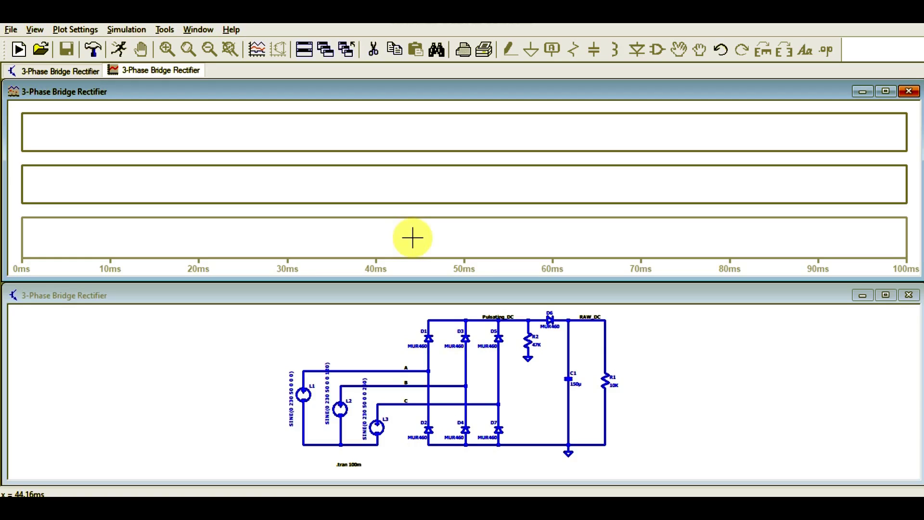
# Plot the line-to-line voltages V(A,B), V(B,C) and V(A,C) together in the lowest plot pane
pyautogui.click(386, 371)
pyautogui.moveTo(386, 371)
pyautogui.mouseDown()
pyautogui.moveTo(380, 414)
pyautogui.moveTo(385, 385)
pyautogui.moveTo(390, 404)
pyautogui.mouseUp()
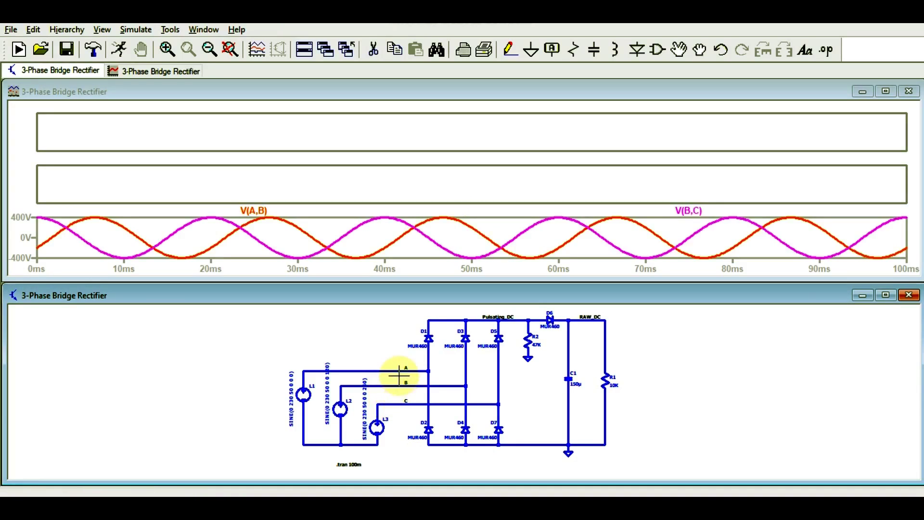
pyautogui.moveTo(404, 370); pyautogui.dragTo(397, 406)
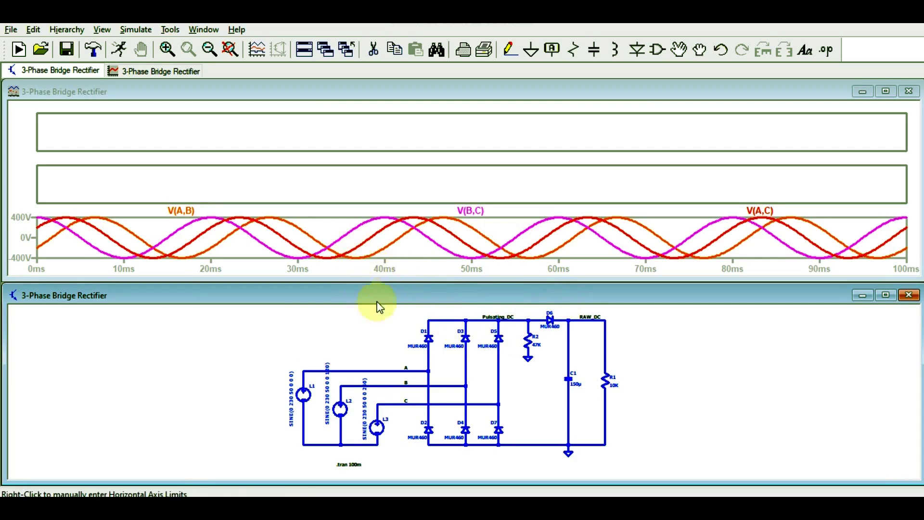
# Plot the Pulsating_DC node voltage in the middle pane and the RAW_DC node voltage in the uppermost pane
pyautogui.click(457, 178)
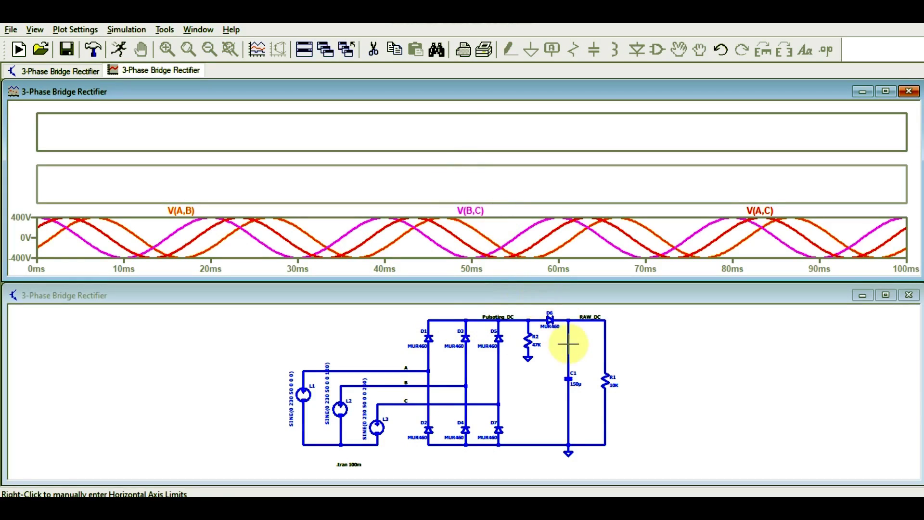
pyautogui.click(529, 319)
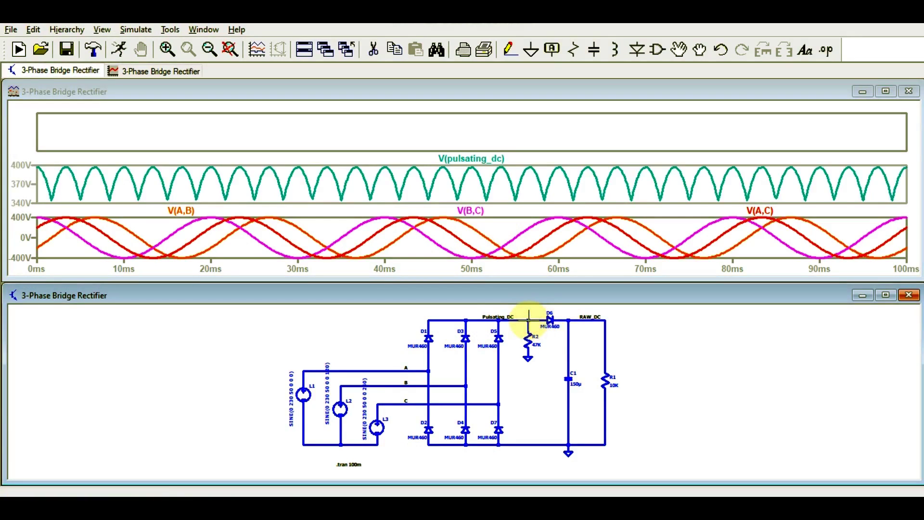
pyautogui.click(489, 128)
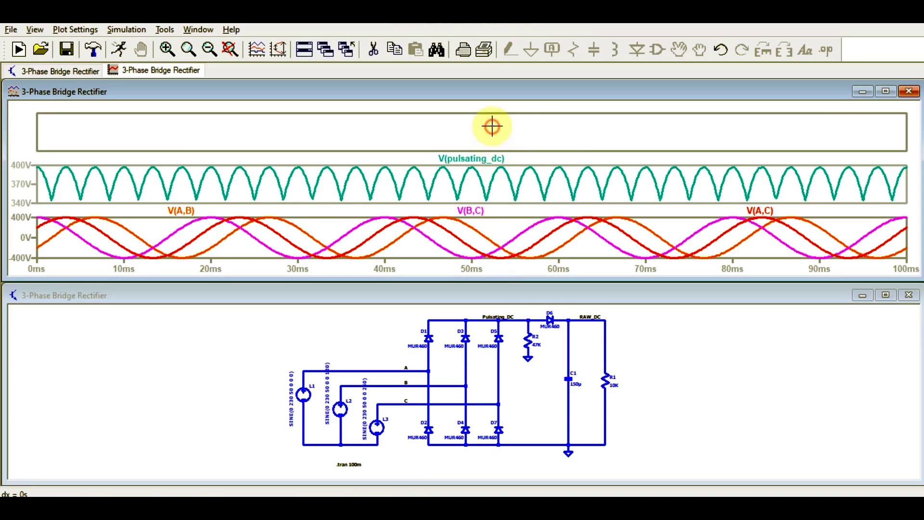
pyautogui.click(590, 319)
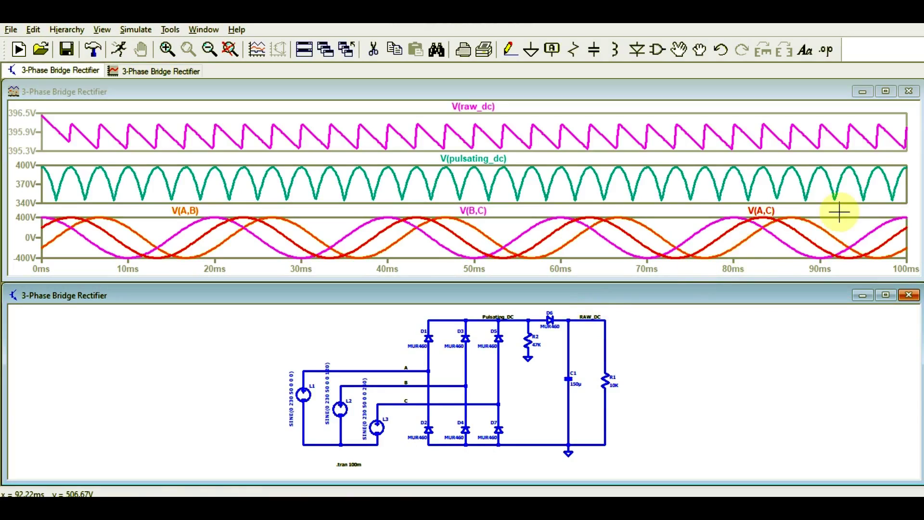
# Maximize the waveform window and compare the plotted traces with the rectifier schematic
pyautogui.click(886, 91)
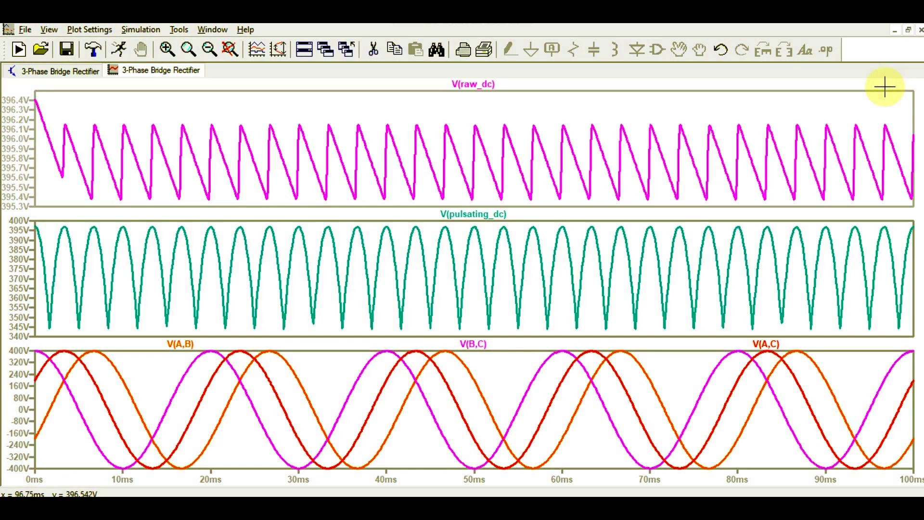
pyautogui.click(43, 72)
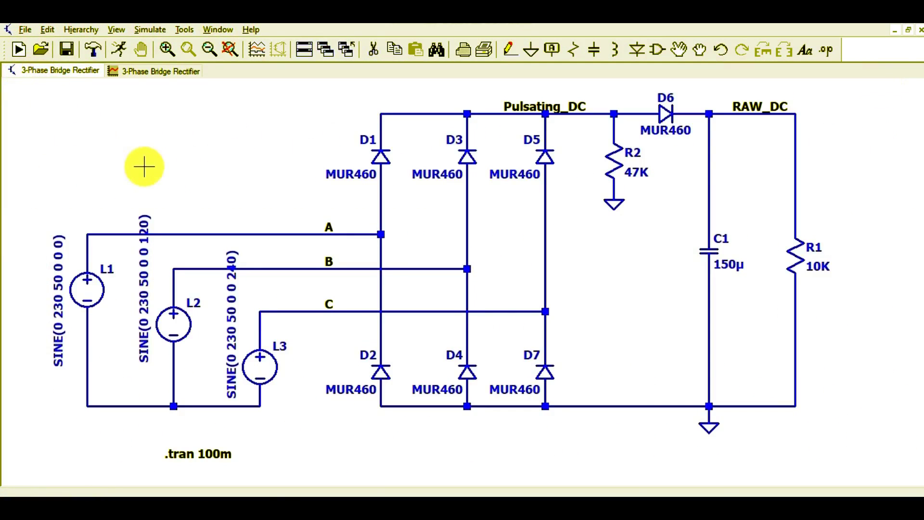
pyautogui.click(146, 72)
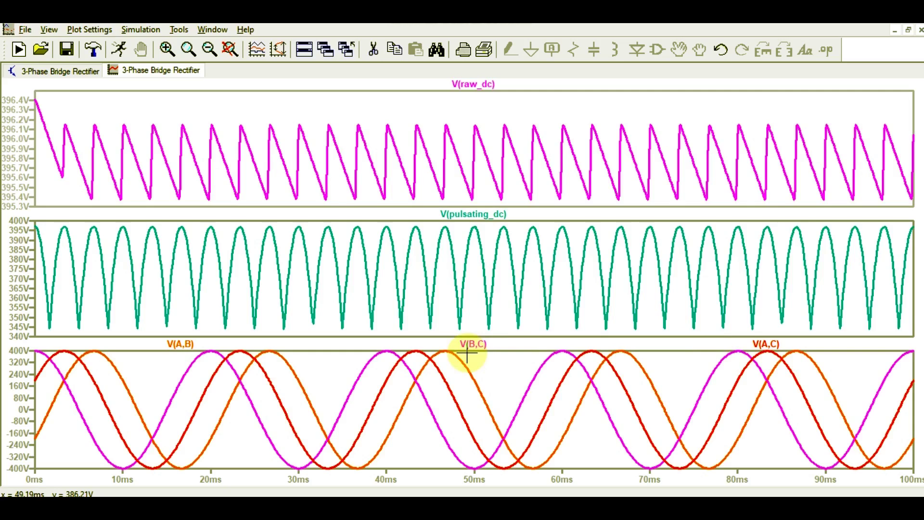
# Switch to Calculator, compute 230 × 1.73 to check the peak line-to-line voltage, and return to the waveforms
pyautogui.click(530, 496)
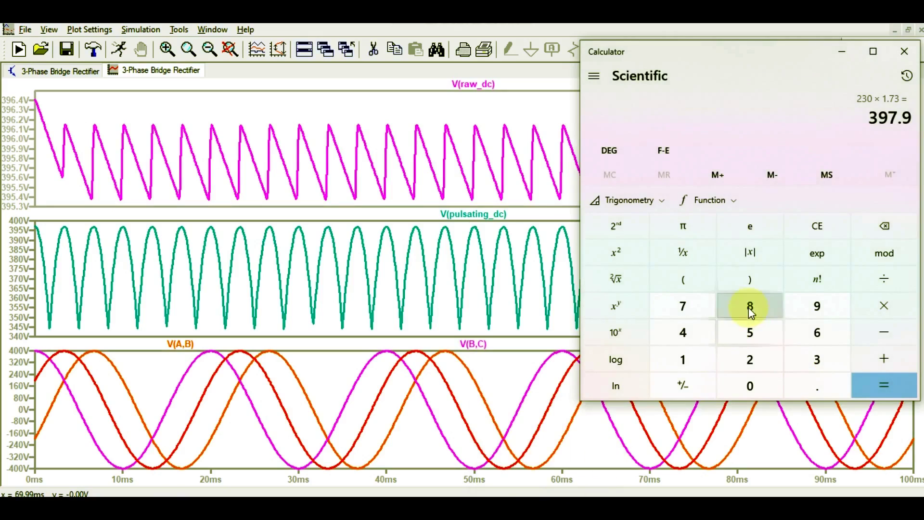
pyautogui.click(818, 227)
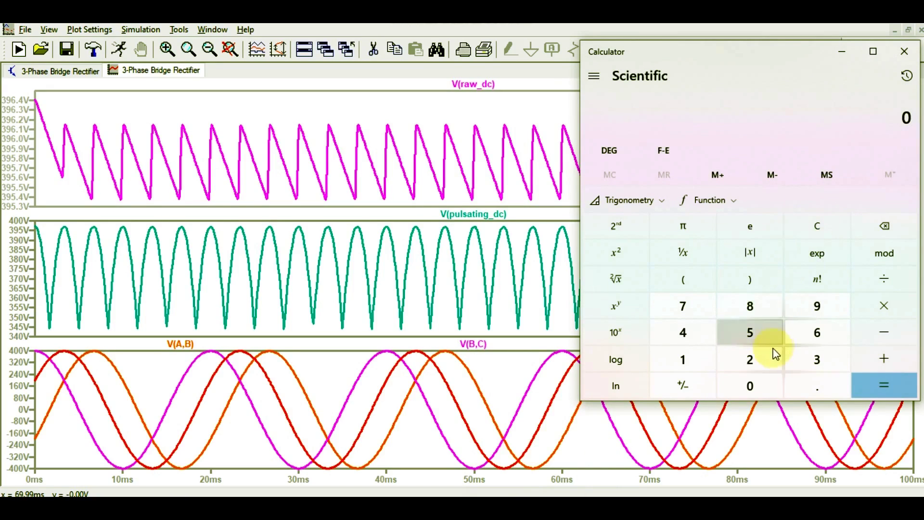
pyautogui.click(751, 358)
pyautogui.click(811, 361)
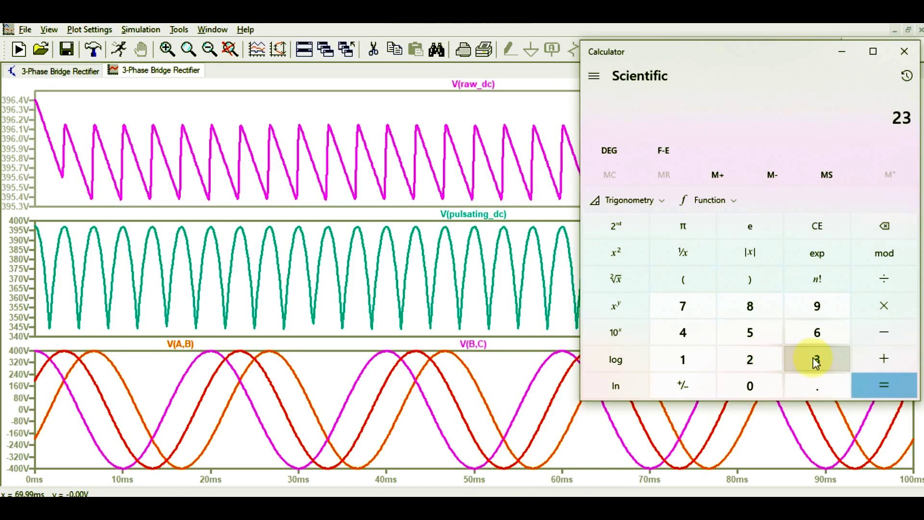
pyautogui.click(752, 385)
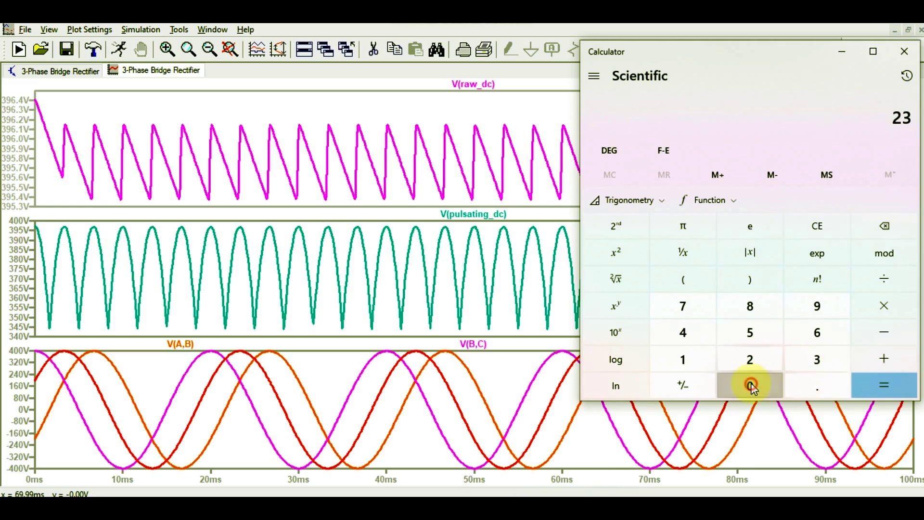
pyautogui.click(879, 307)
pyautogui.click(683, 360)
pyautogui.click(802, 385)
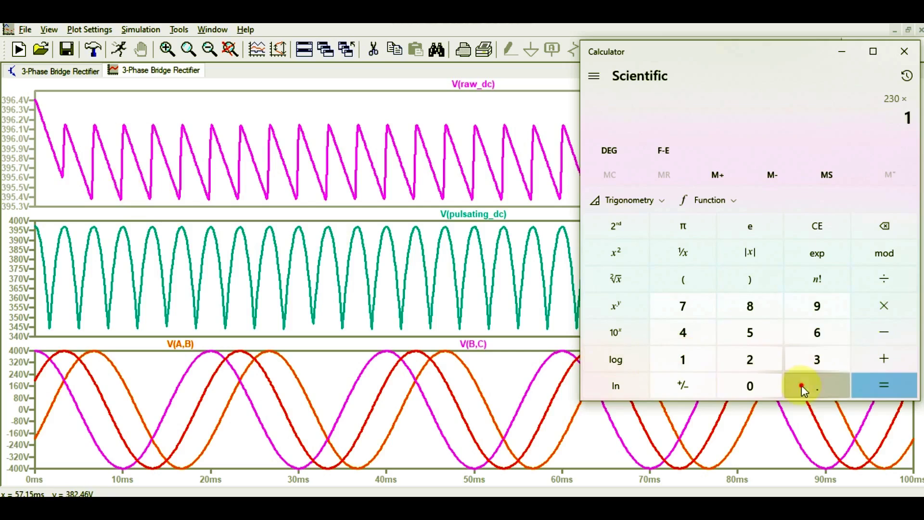
pyautogui.click(693, 311)
pyautogui.click(813, 357)
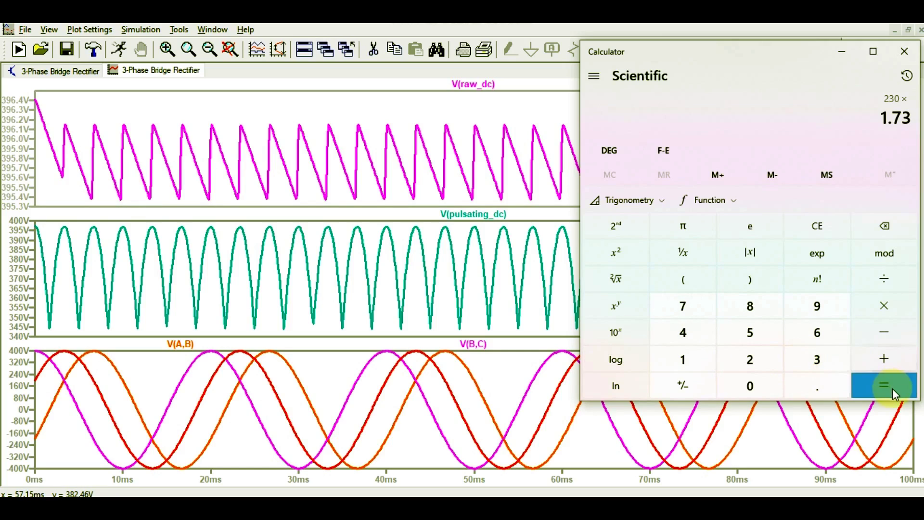
pyautogui.click(893, 388)
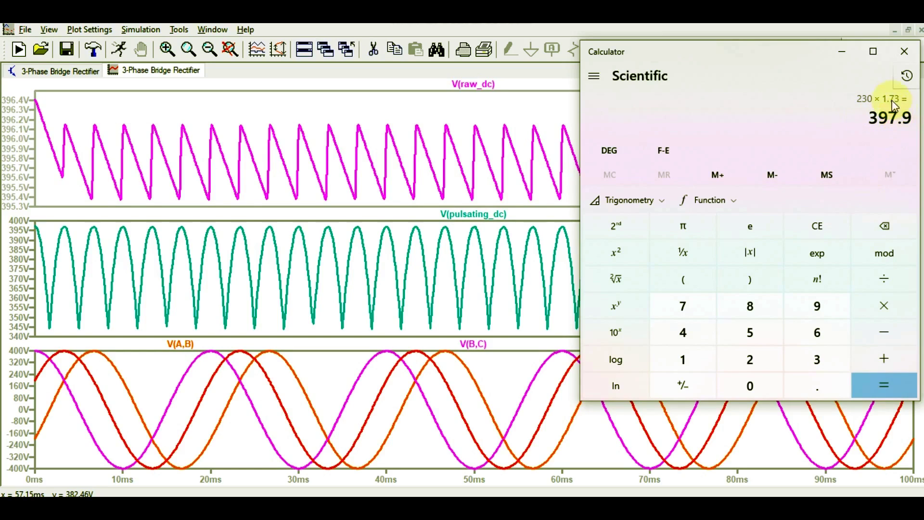
pyautogui.click(843, 55)
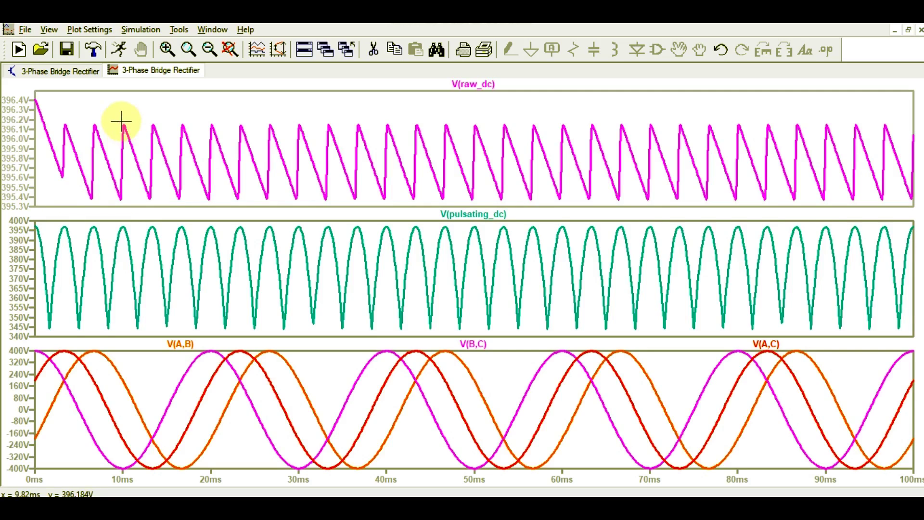
# Set load resistor R1 to 1K, rerun the simulation and maximize the waveform window to examine the RAW_DC ripple
pyautogui.click(58, 71)
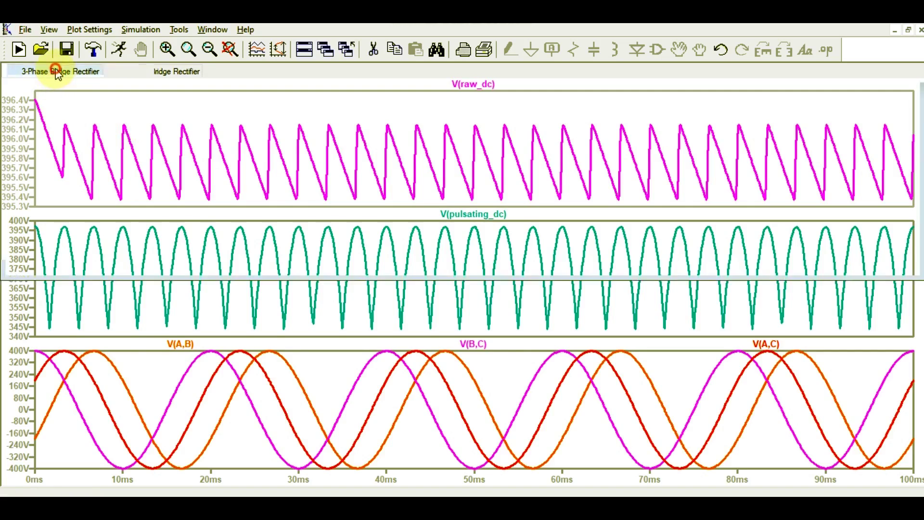
pyautogui.rightClick(795, 256)
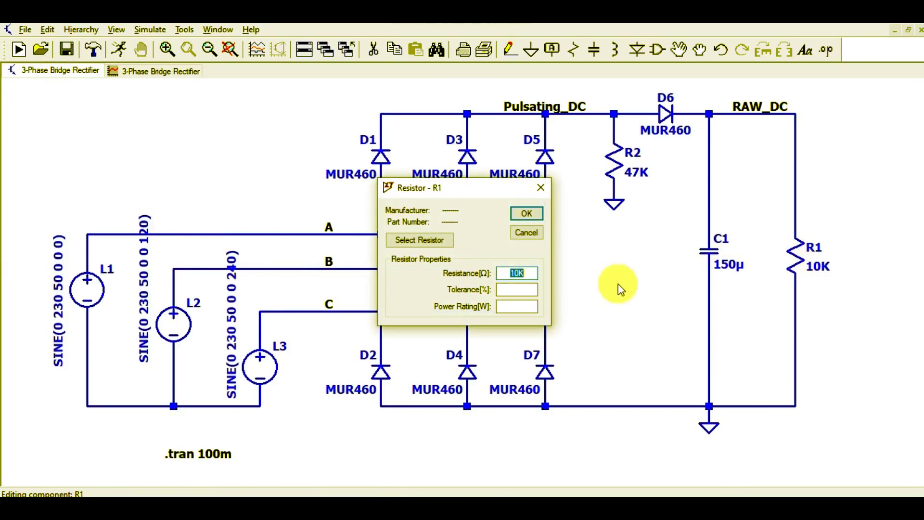
pyautogui.click(518, 275)
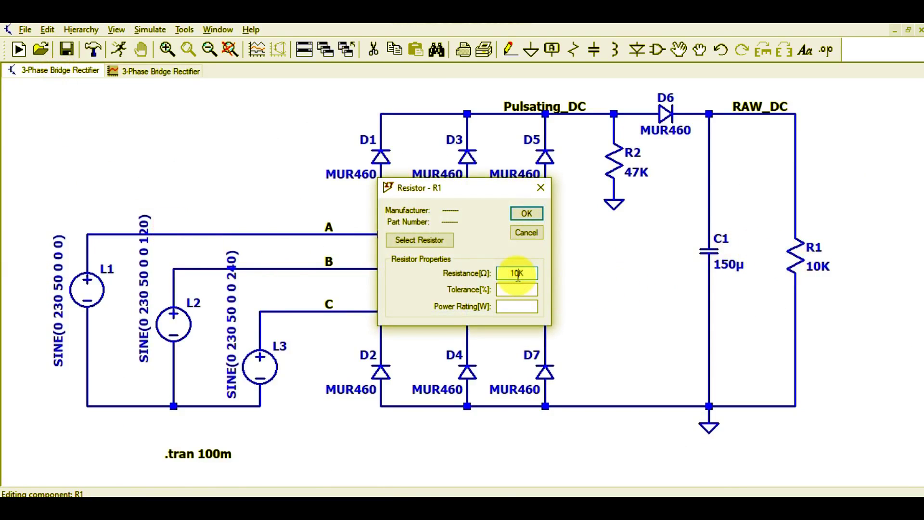
pyautogui.press('BackSpace')
pyautogui.press('Return')
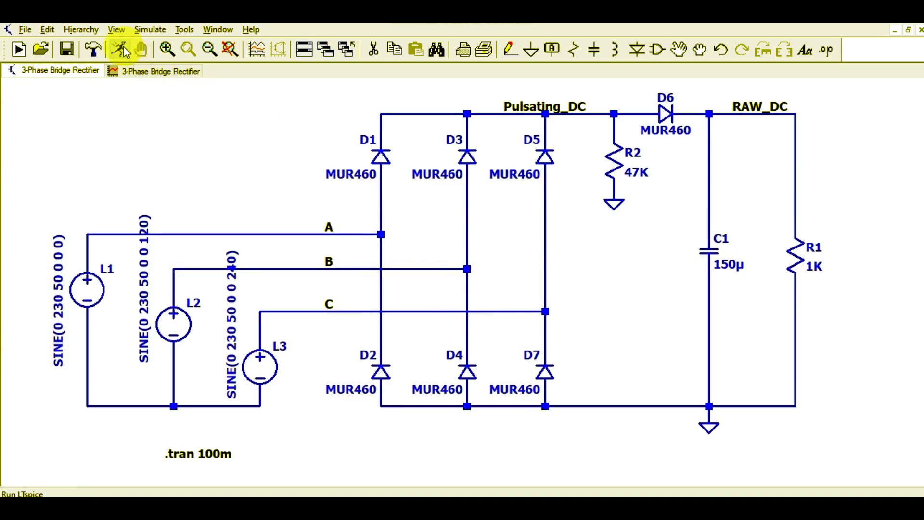
pyautogui.click(121, 50)
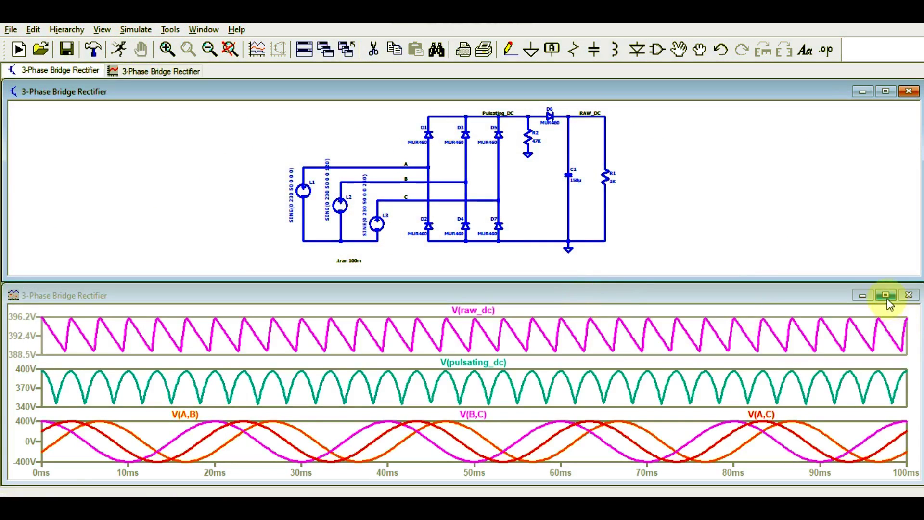
pyautogui.click(886, 296)
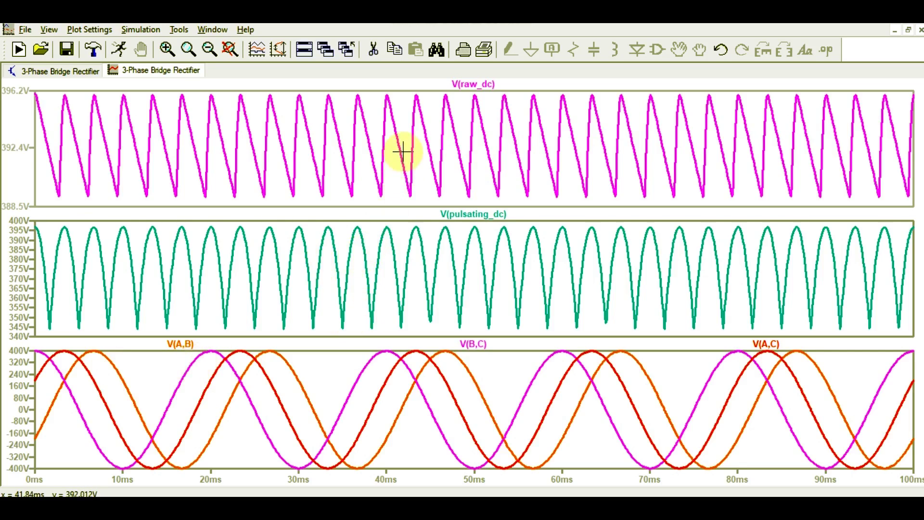
# Set load resistor R1 to 1000K, rerun the simulation and view the resulting waveforms maximized
pyautogui.click(30, 72)
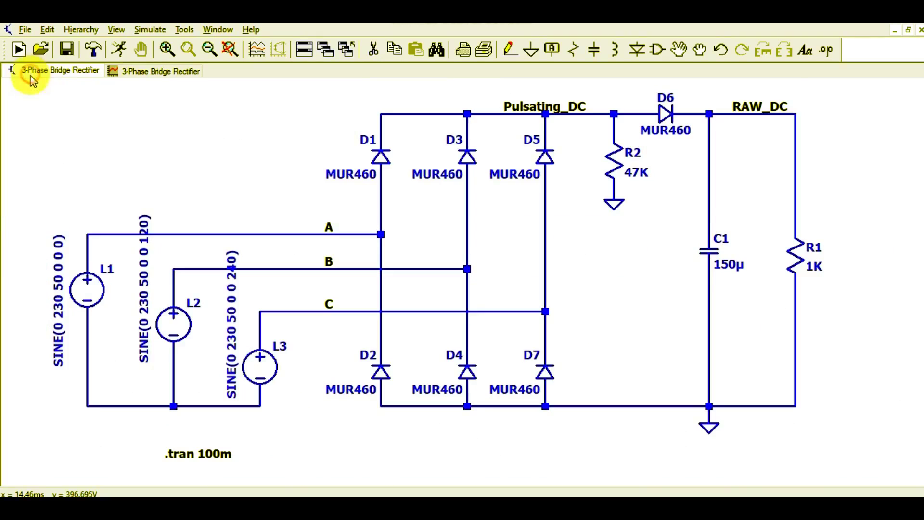
pyautogui.rightClick(801, 264)
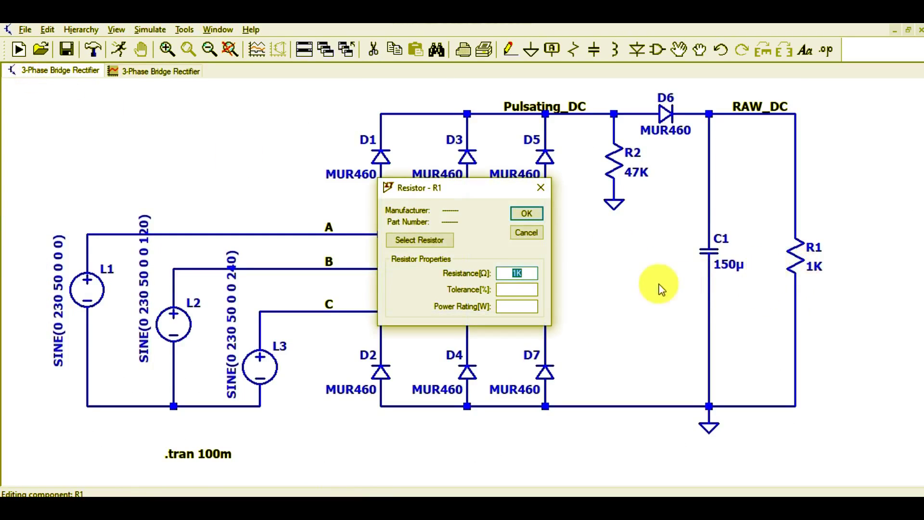
pyautogui.click(518, 273)
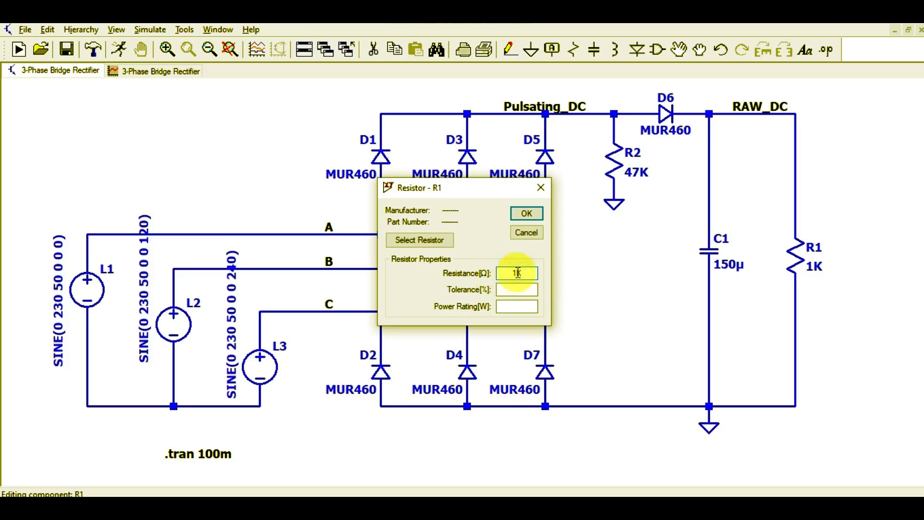
pyautogui.write('000')
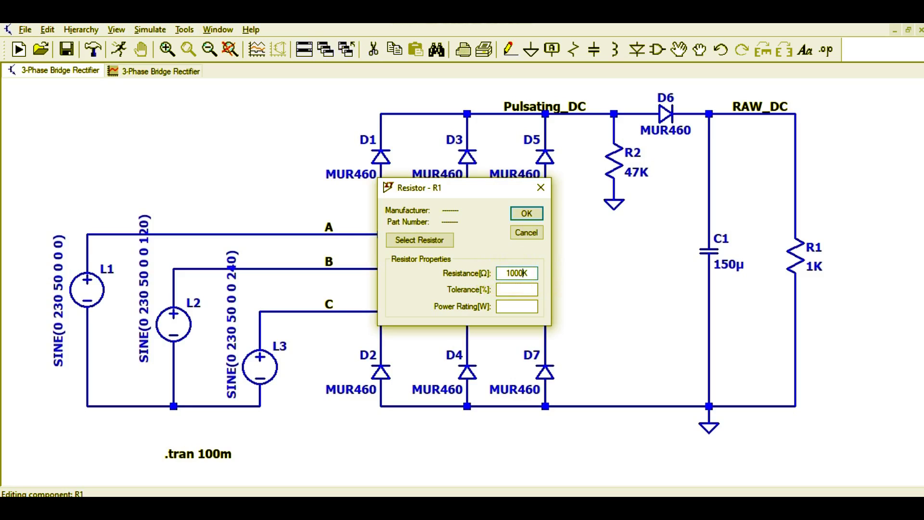
pyautogui.click(524, 212)
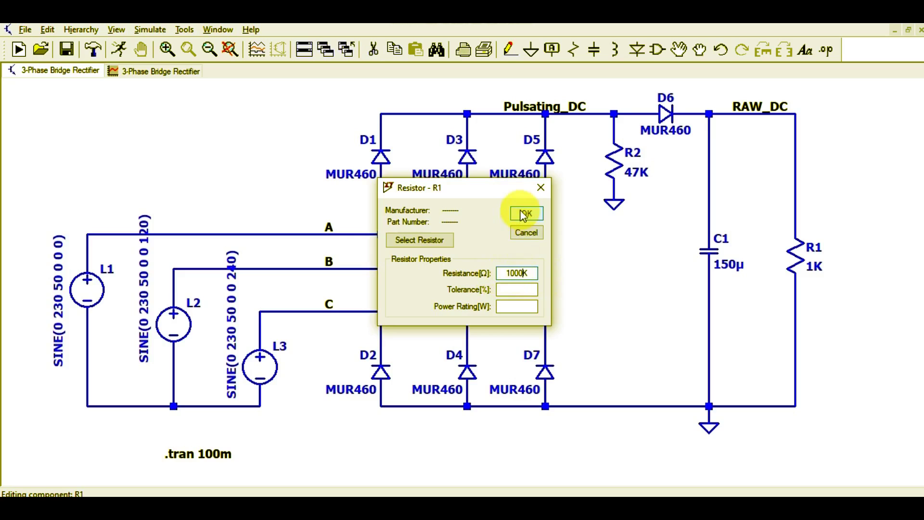
pyautogui.click(119, 50)
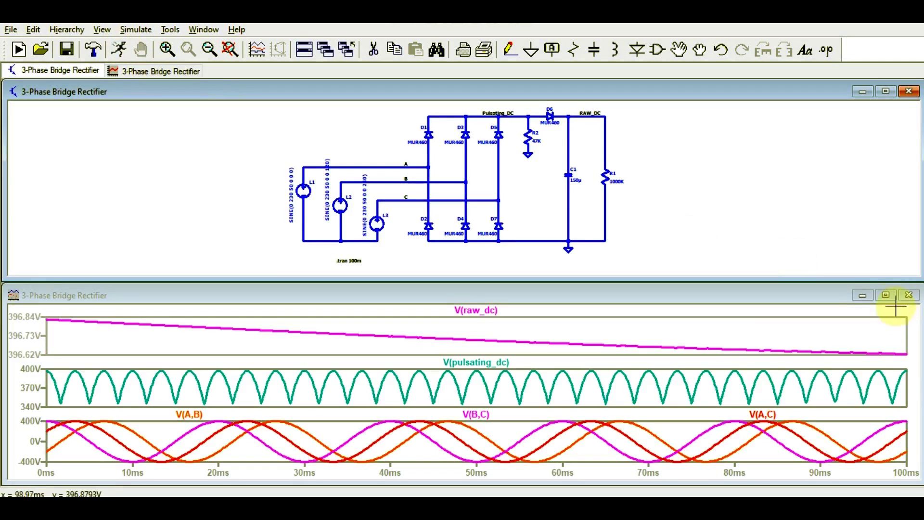
pyautogui.click(886, 296)
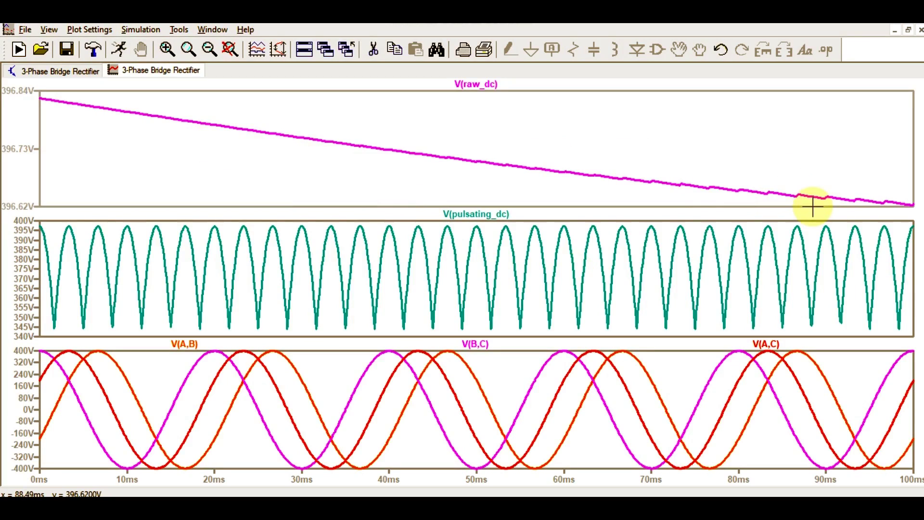
# Set load resistor R1 back to 10K, rerun the simulation and maximize the waveform window
pyautogui.click(68, 73)
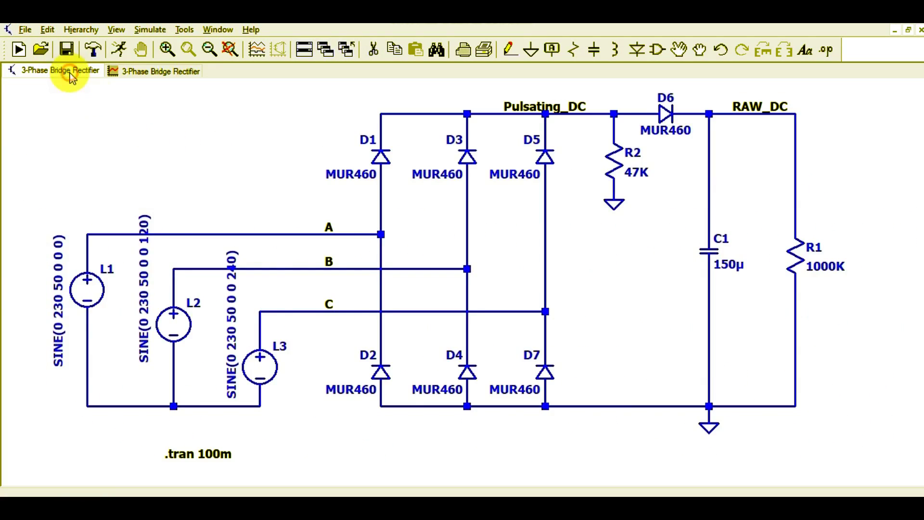
pyautogui.rightClick(792, 252)
pyautogui.click(518, 274)
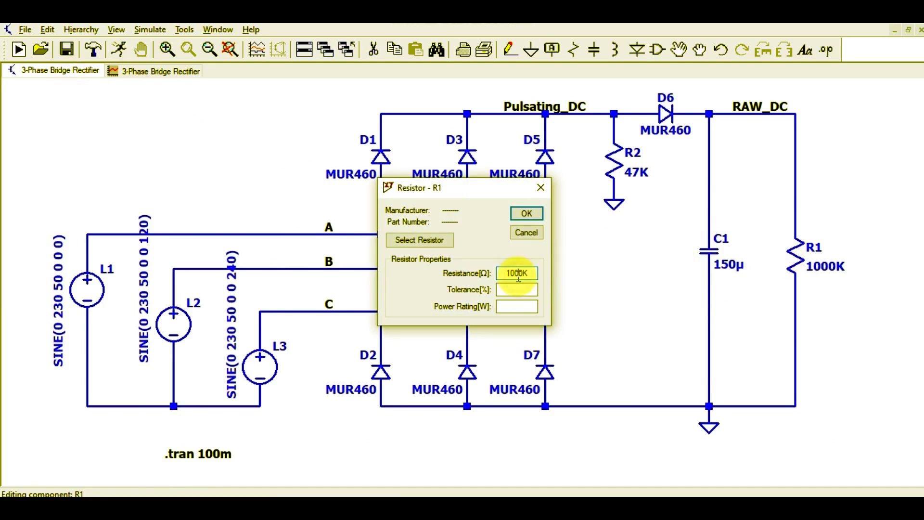
pyautogui.press('BackSpace')
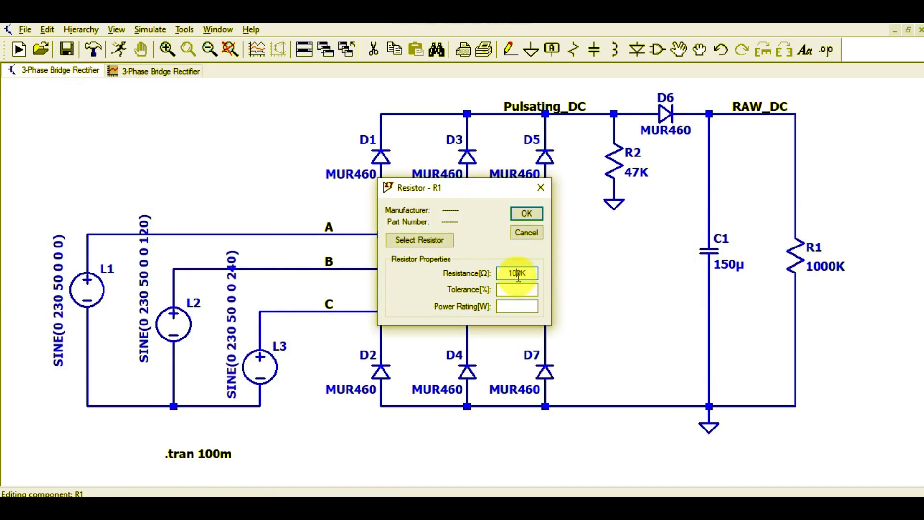
pyautogui.click(528, 213)
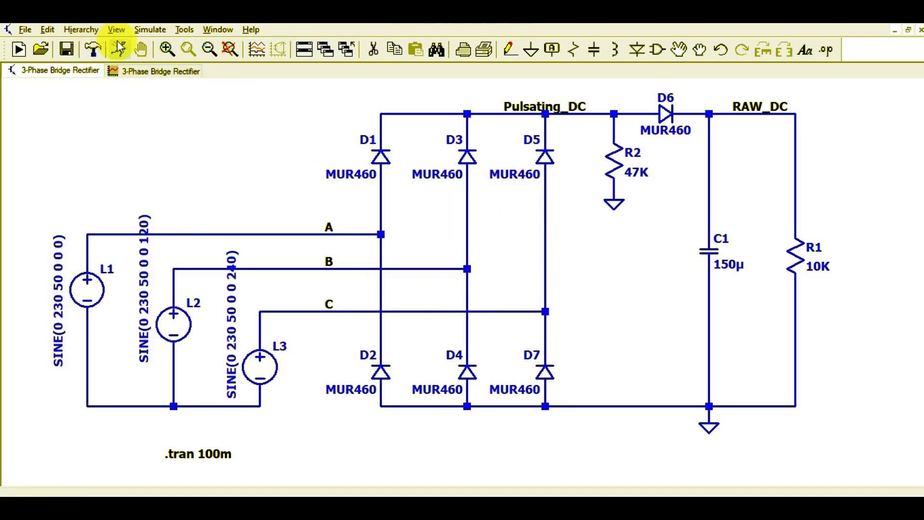
pyautogui.click(119, 48)
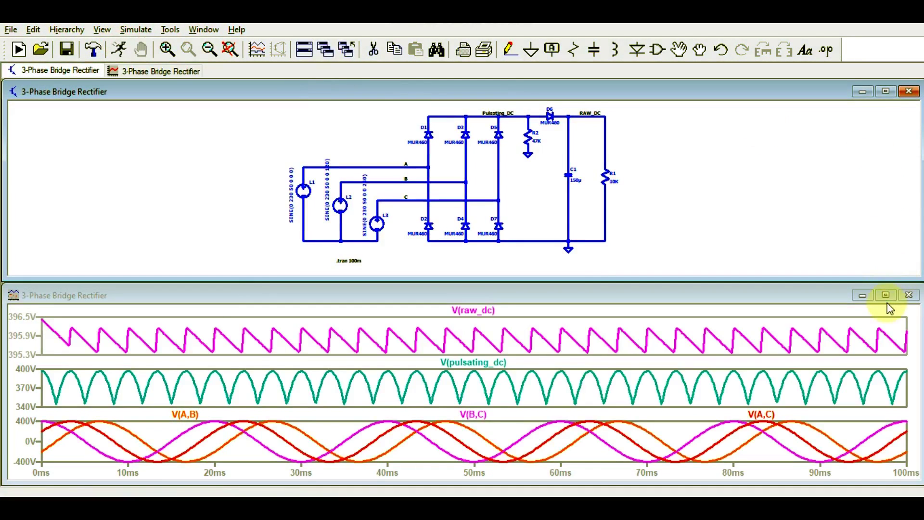
pyautogui.click(887, 295)
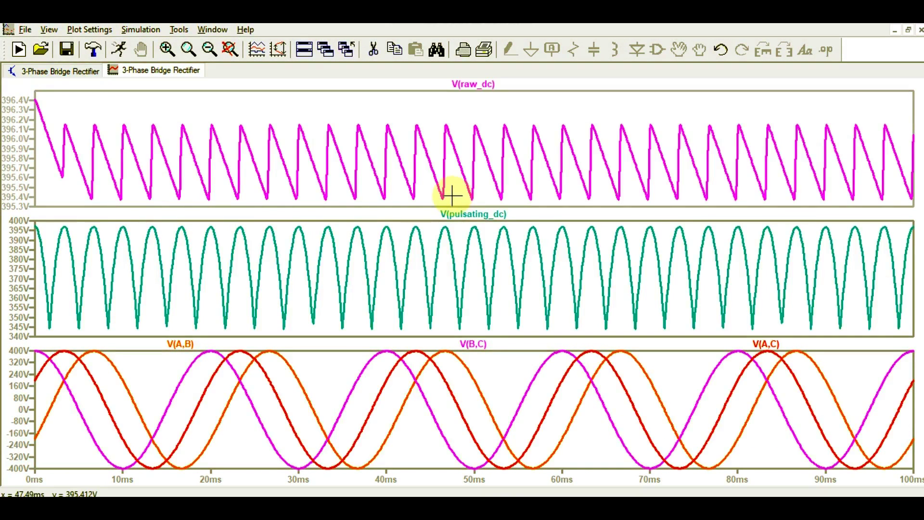